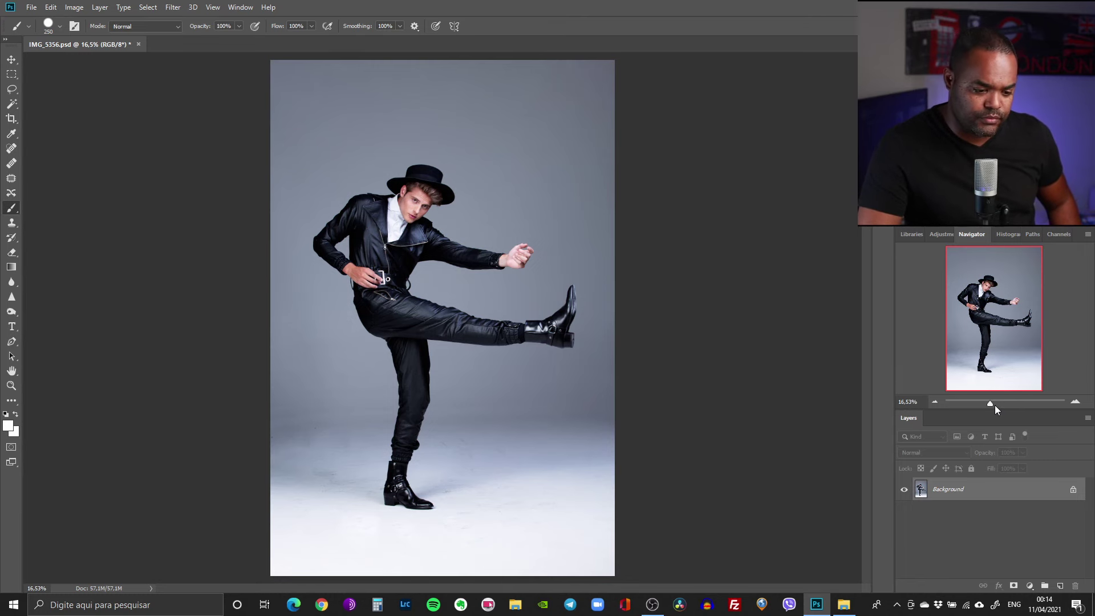
Step: Zoom in to inspect the scuffed studio floor around the legs and boot
drag(991, 402, 998, 402)
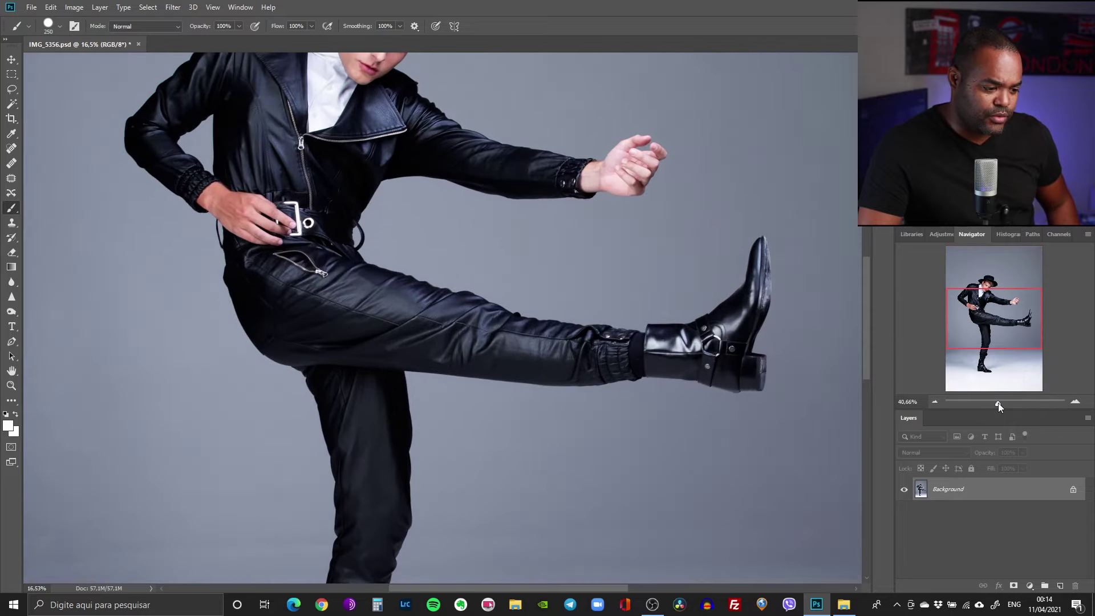
drag(996, 323, 983, 365)
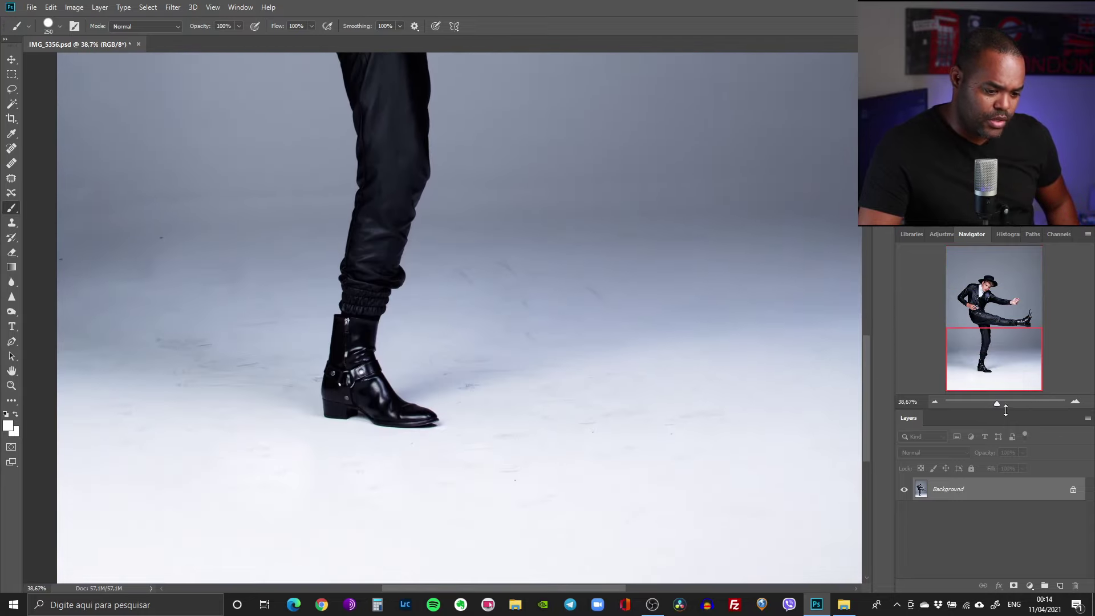
drag(1005, 405, 966, 365)
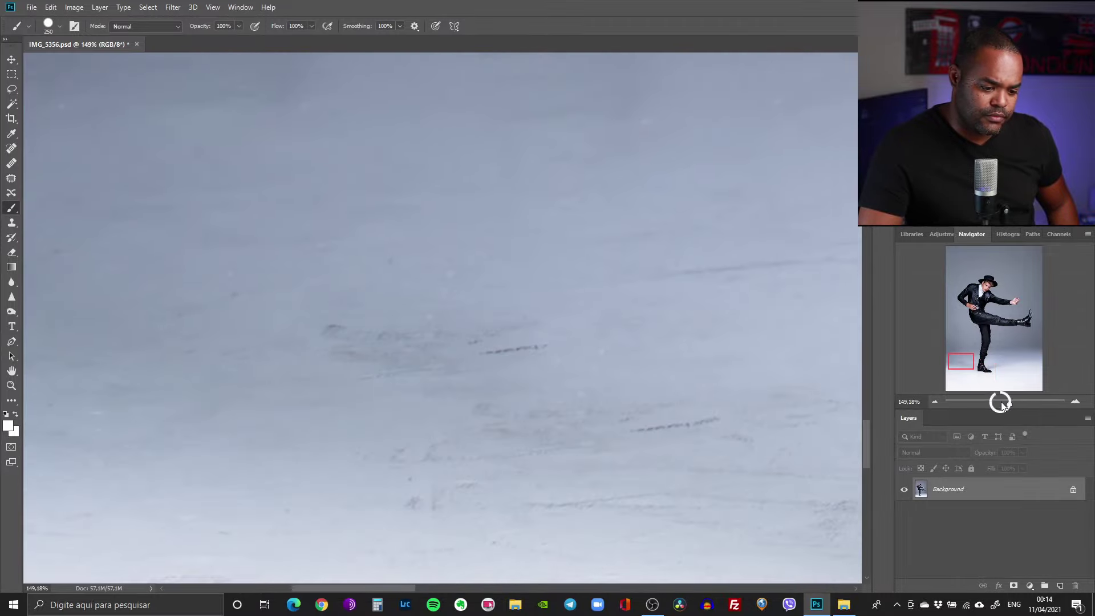
drag(1007, 403, 1002, 403)
mouse_move(984, 359)
mouse_down()
mouse_move(961, 344)
mouse_move(1031, 348)
mouse_move(1023, 374)
mouse_move(968, 379)
mouse_move(976, 347)
mouse_move(994, 341)
mouse_move(978, 368)
mouse_move(1005, 362)
mouse_move(979, 366)
mouse_move(965, 344)
mouse_move(1022, 326)
mouse_move(964, 360)
mouse_move(962, 345)
mouse_move(956, 371)
mouse_move(1027, 368)
mouse_move(1028, 356)
mouse_move(970, 355)
mouse_move(965, 372)
mouse_move(996, 374)
mouse_move(994, 363)
mouse_up()
Step: Return the view to about 16.67% zoom and duplicate the photo onto Layer 1
click(994, 405)
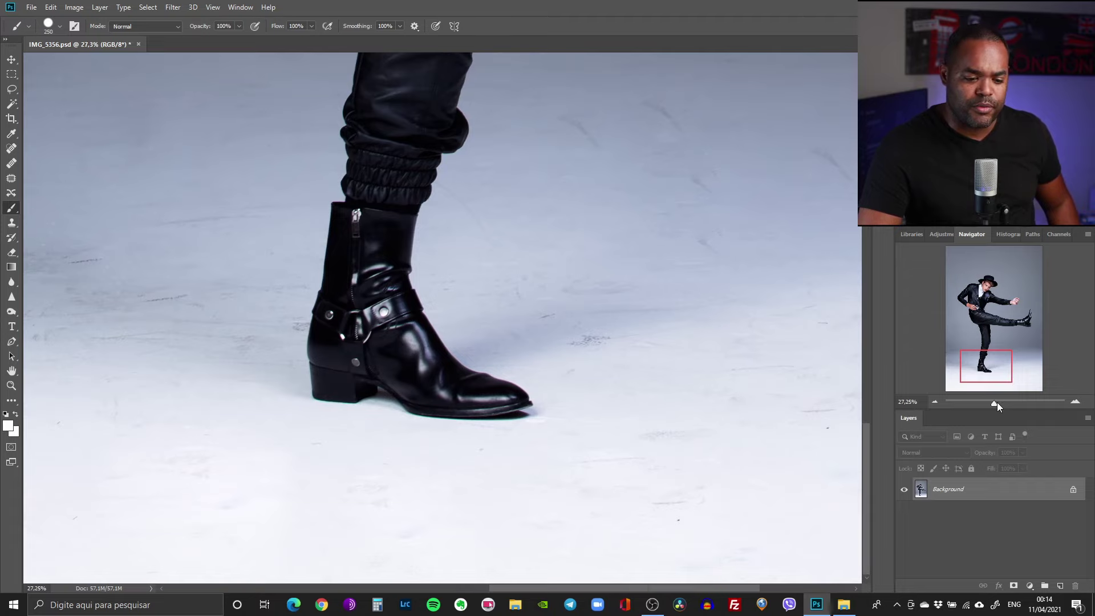
click(998, 348)
drag(995, 402, 988, 402)
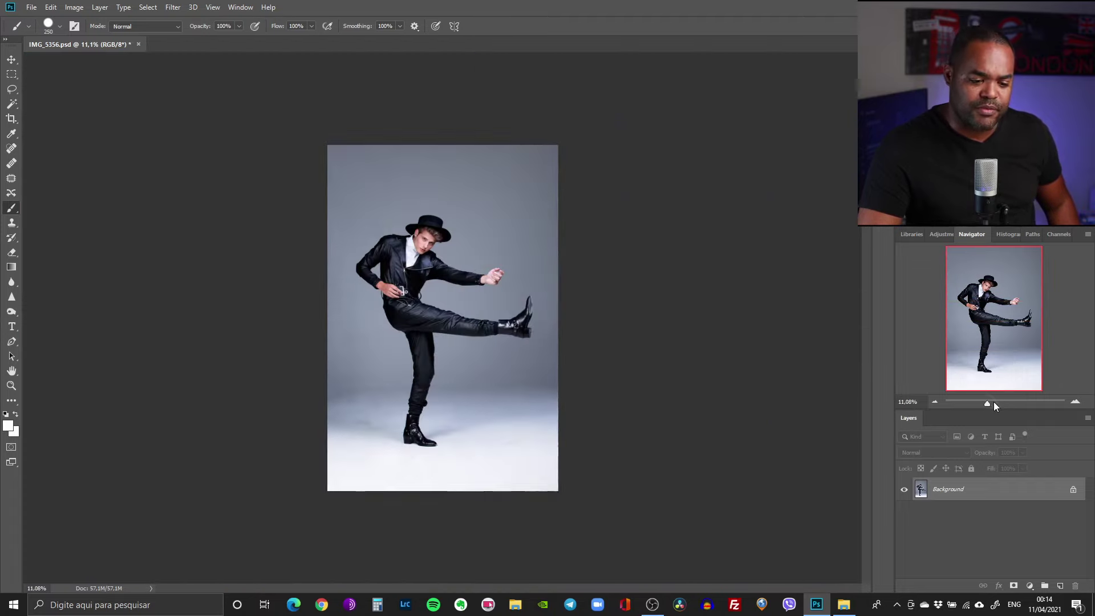
click(994, 402)
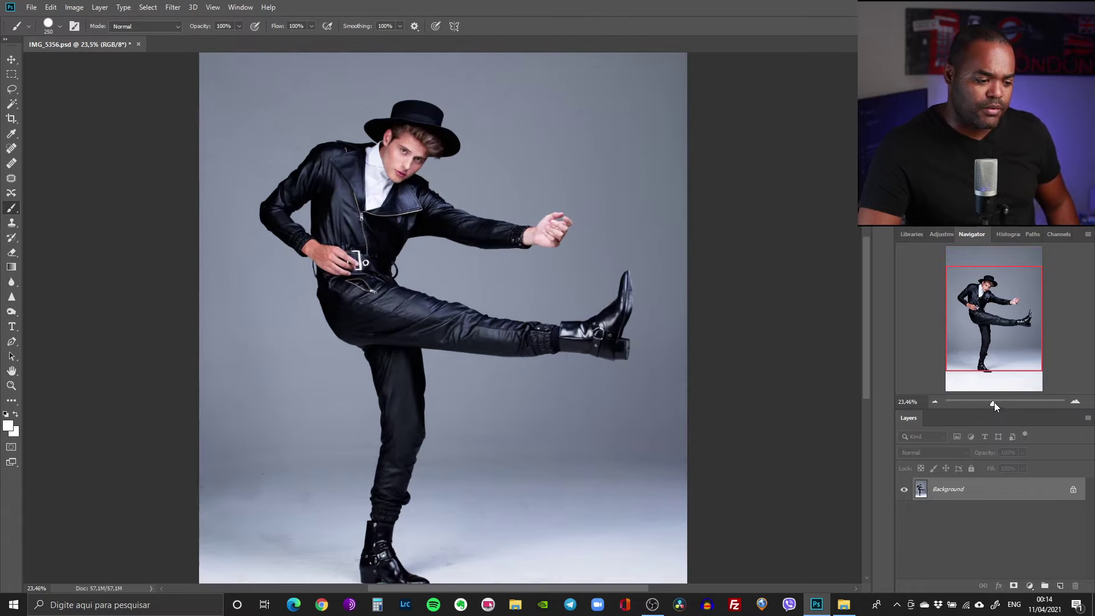
click(937, 402)
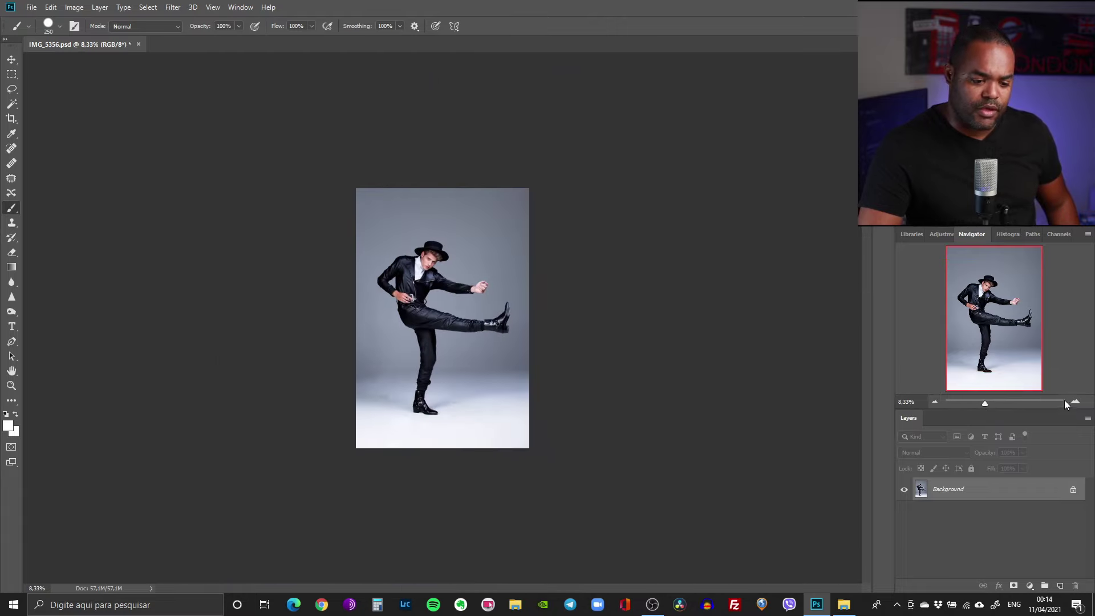
click(1075, 402)
click(1075, 403)
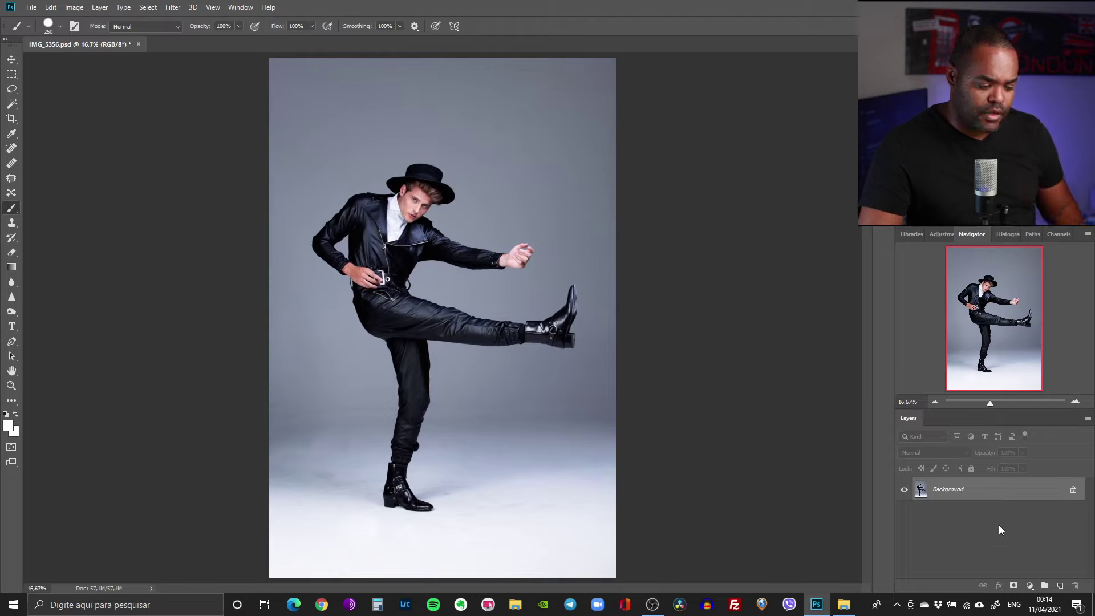
key(ctrl+j)
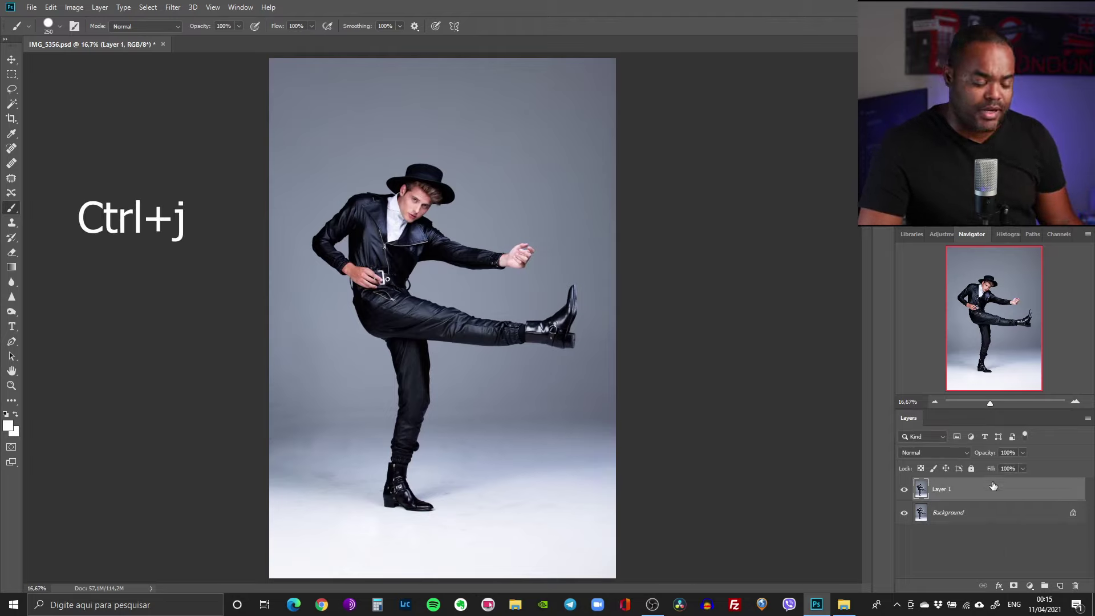
click(173, 7)
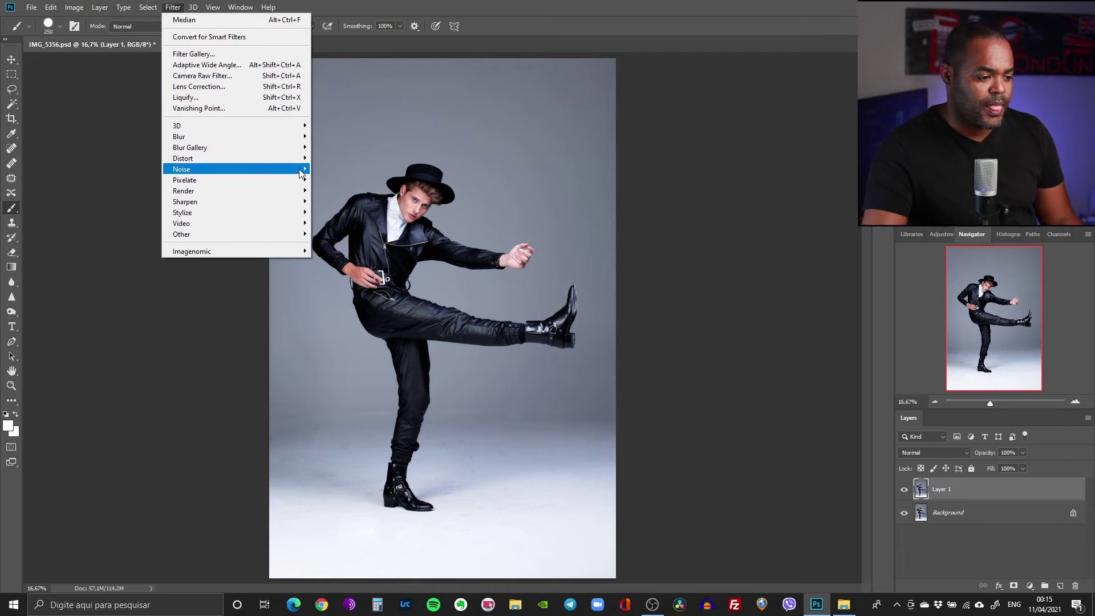
mouse_move(236, 169)
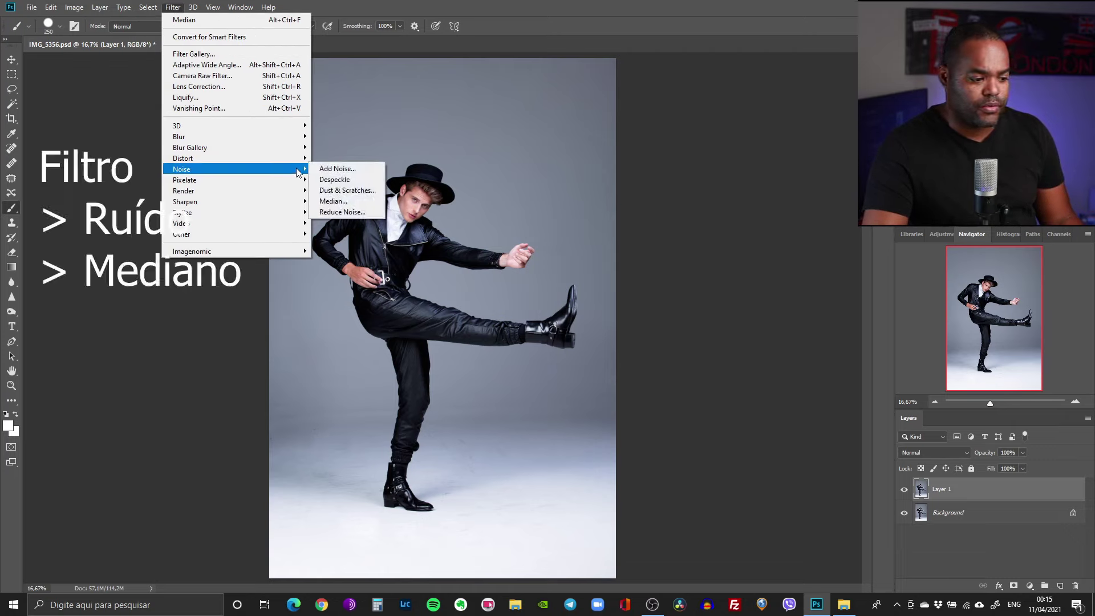
Step: Apply a Median noise filter with a 30-pixel radius to Layer 1
click(337, 202)
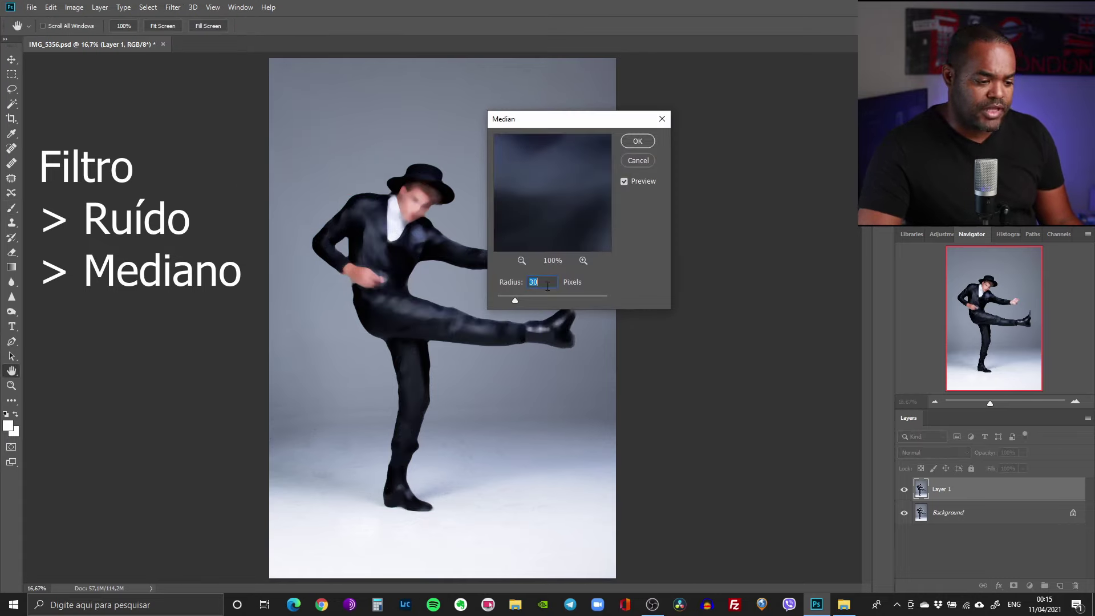
double_click(542, 282)
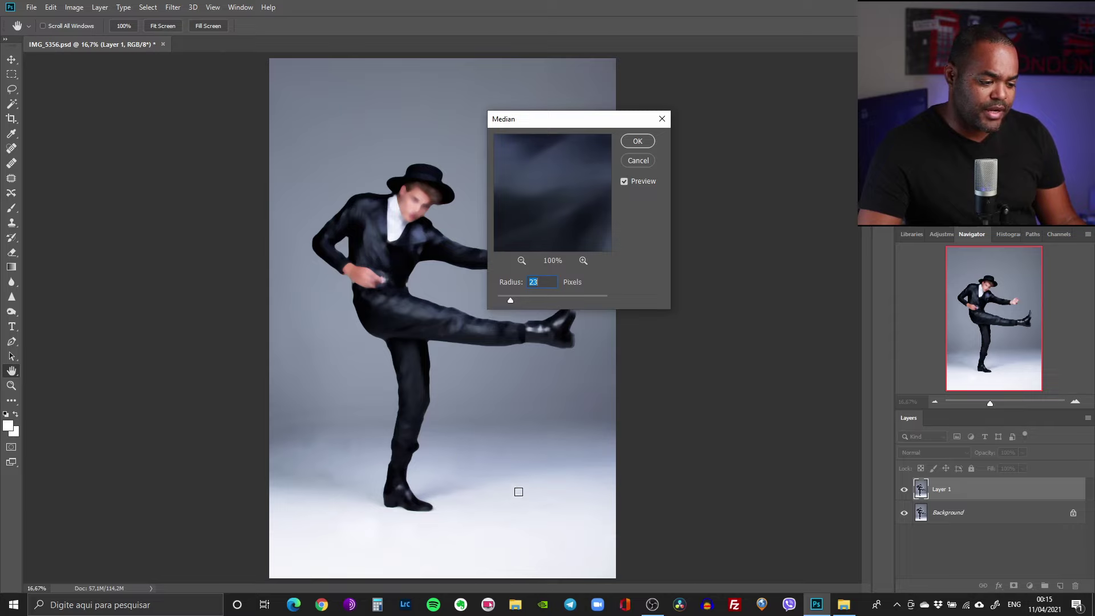
text(30)
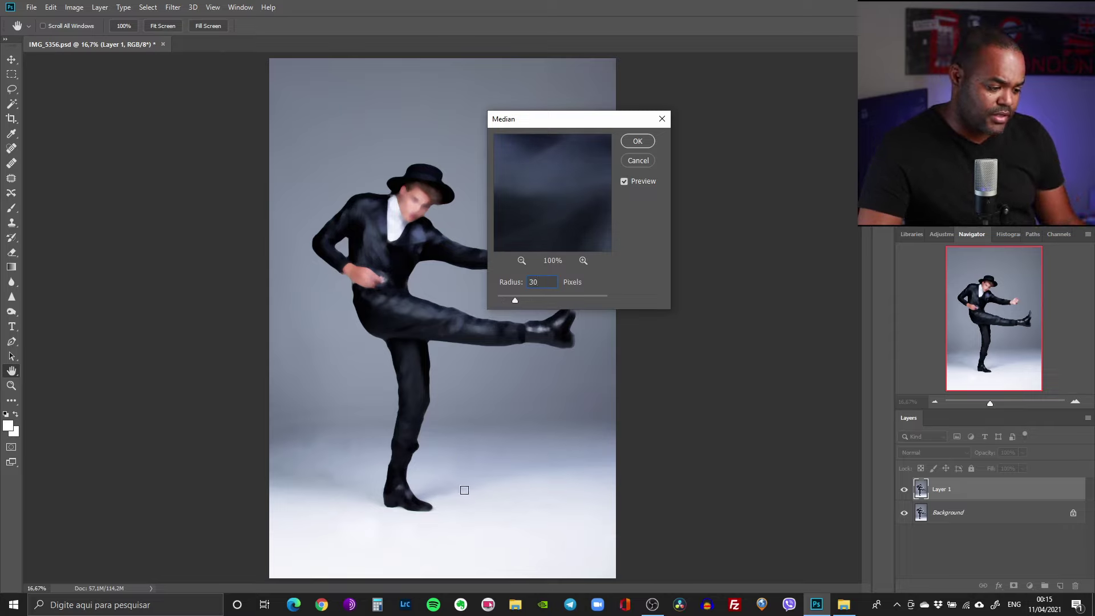
click(637, 142)
key(b)
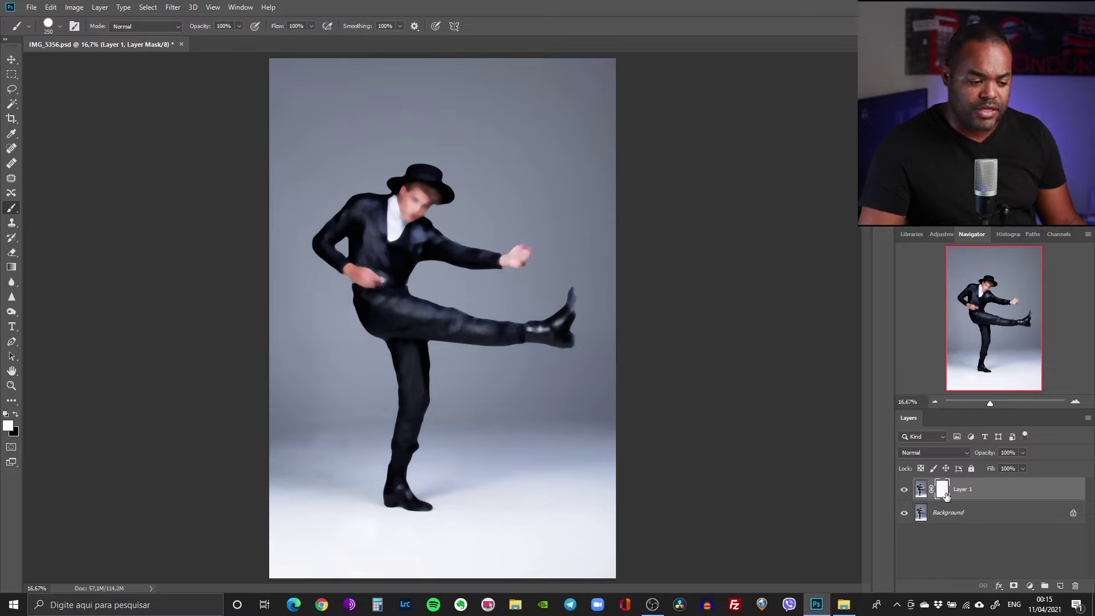
Step: Invert Layer 1's mask to black to hide the blur, and zoom to the legs and boots
key(ctrl)
key(ctrl+i)
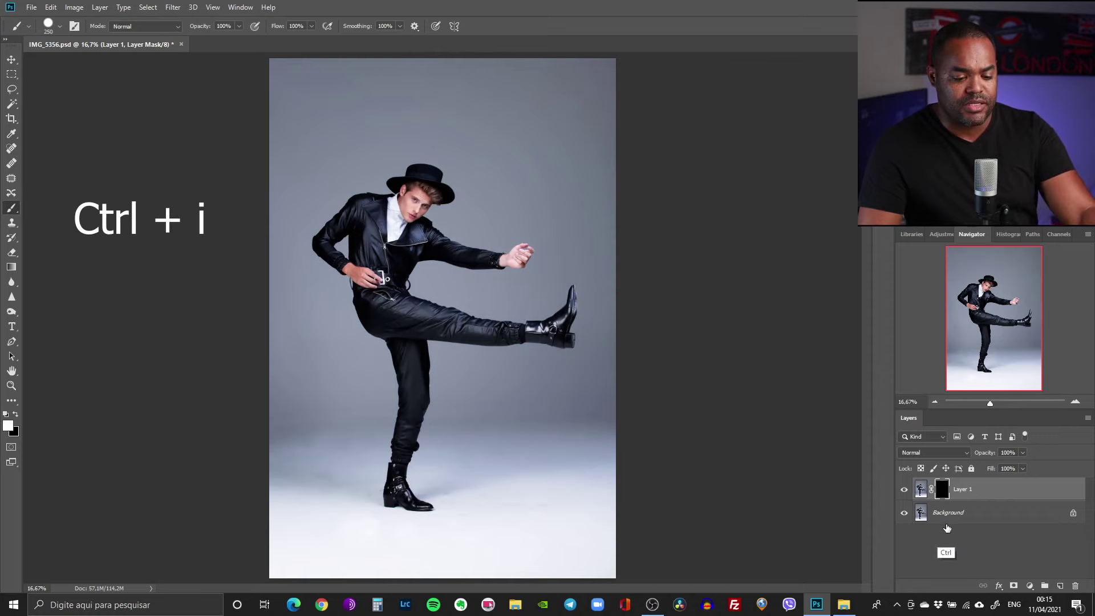
click(996, 402)
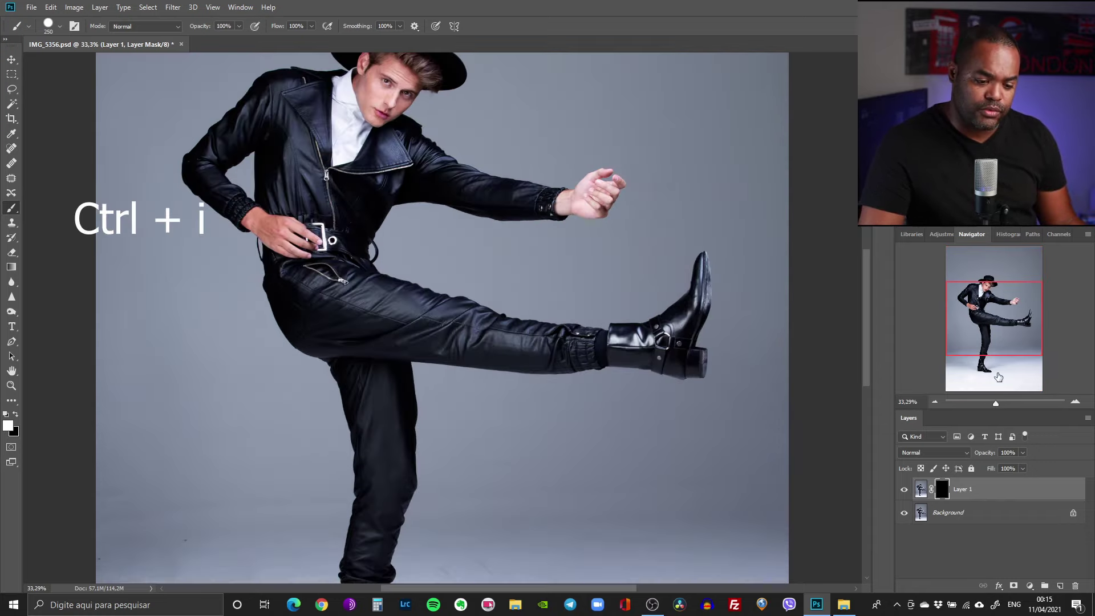
drag(995, 330, 999, 363)
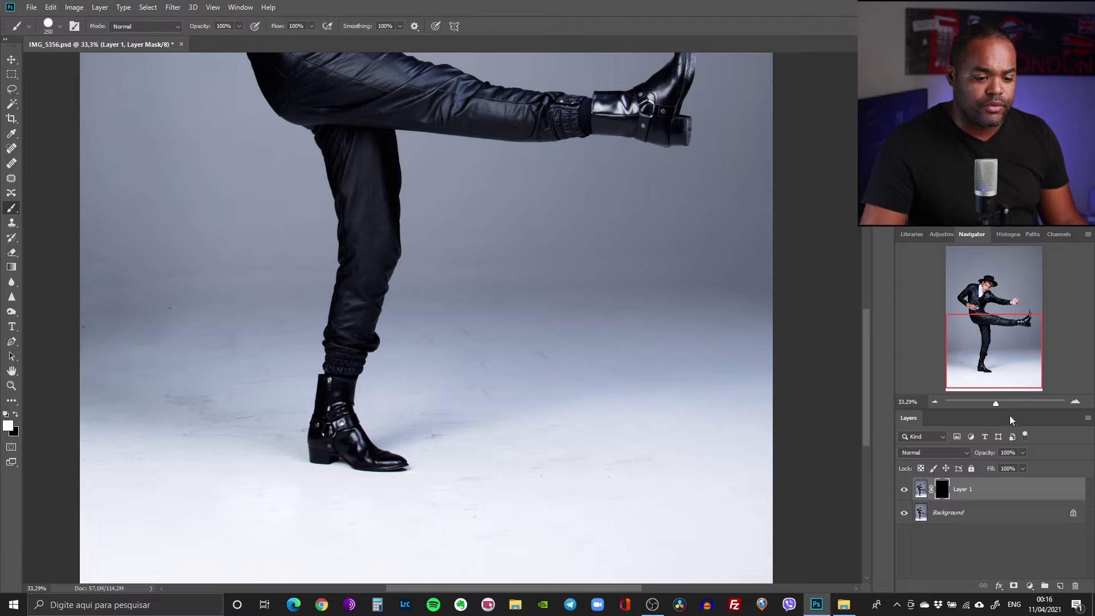
Step: Zoom in near the boot and paint the mask white over the grey floor scratches
click(1075, 402)
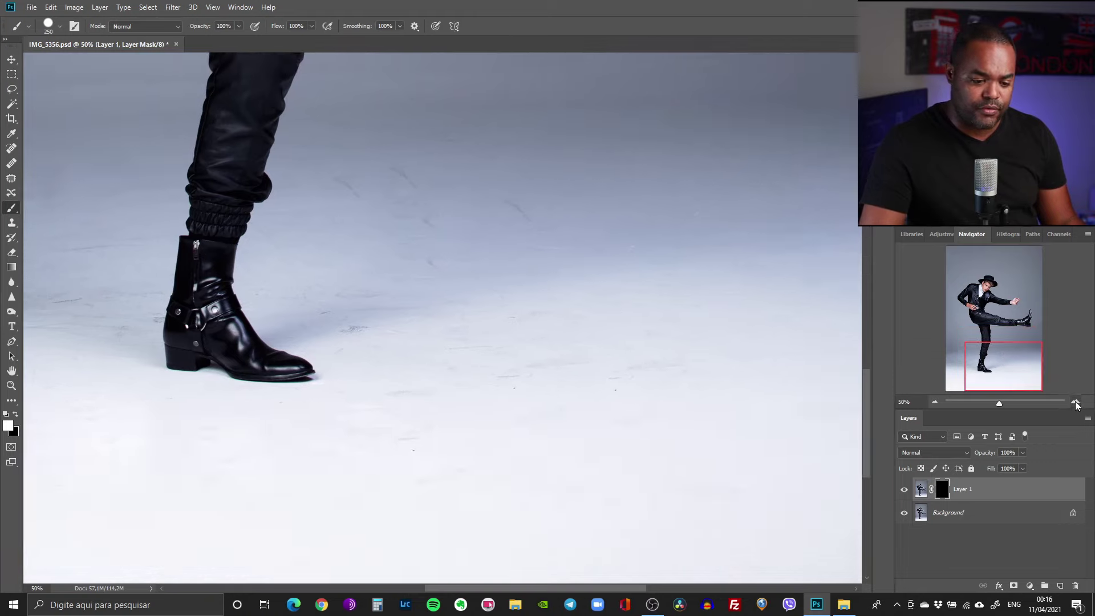
click(1075, 403)
mouse_move(1022, 379)
mouse_down()
mouse_move(1007, 368)
mouse_move(994, 376)
mouse_up()
key(ctrl+plus)
click(935, 402)
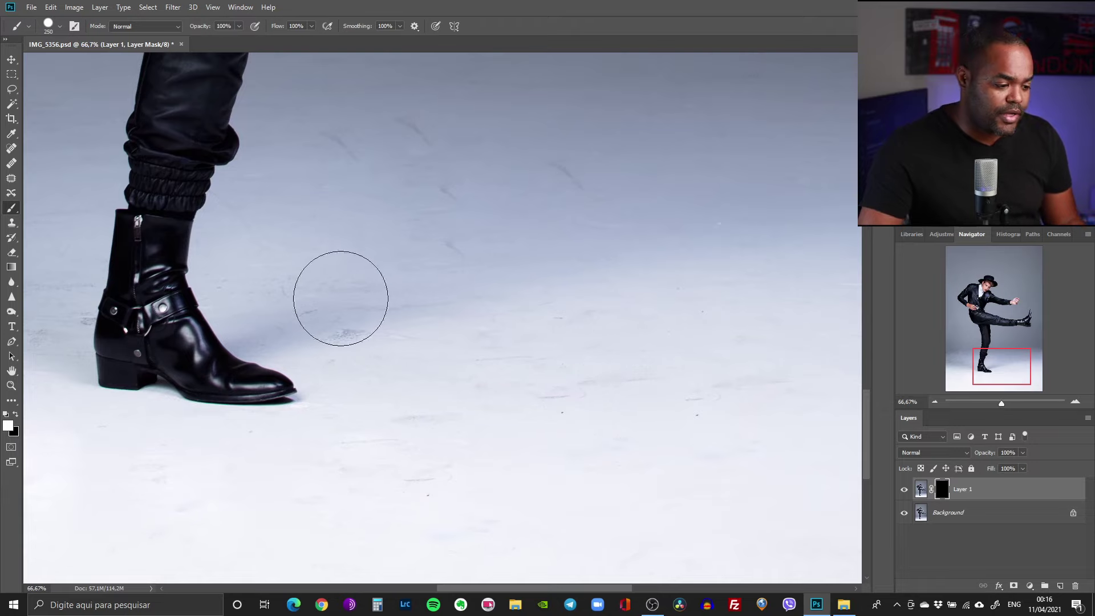
drag(318, 308, 332, 319)
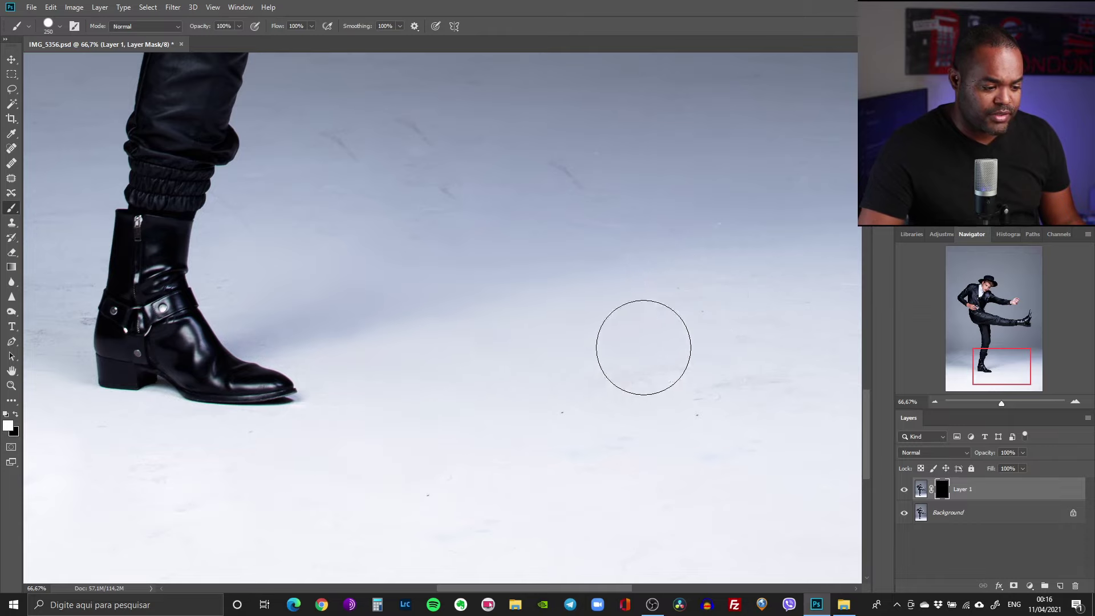
mouse_move(556, 178)
mouse_down()
mouse_move(411, 130)
mouse_move(340, 167)
mouse_move(270, 228)
mouse_up()
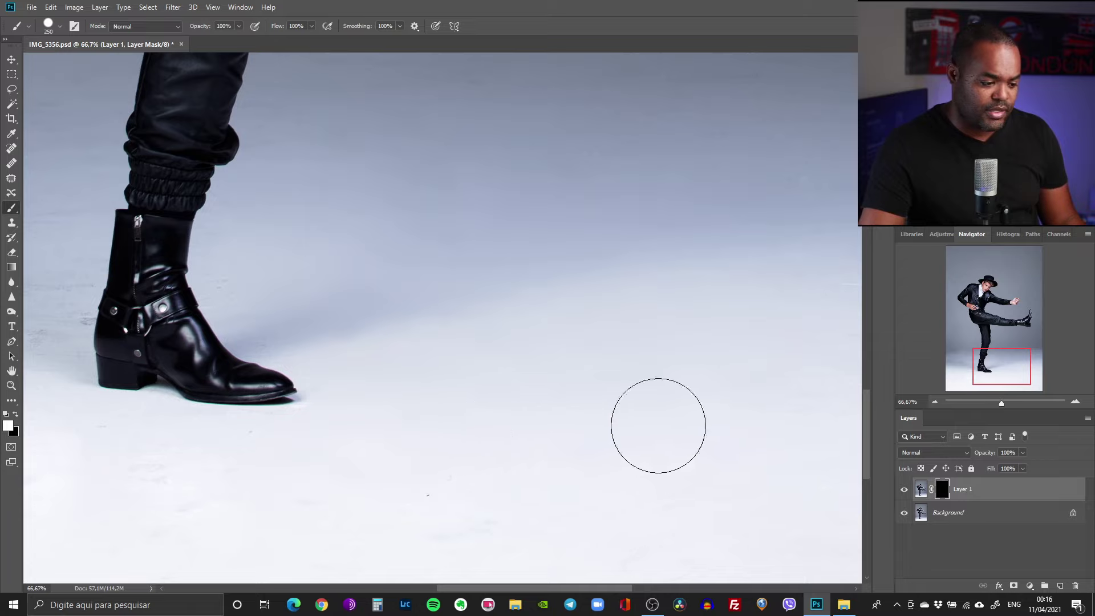
Step: With a smaller brush, paint away the grey streaks beside the boot heel
drag(986, 370, 951, 379)
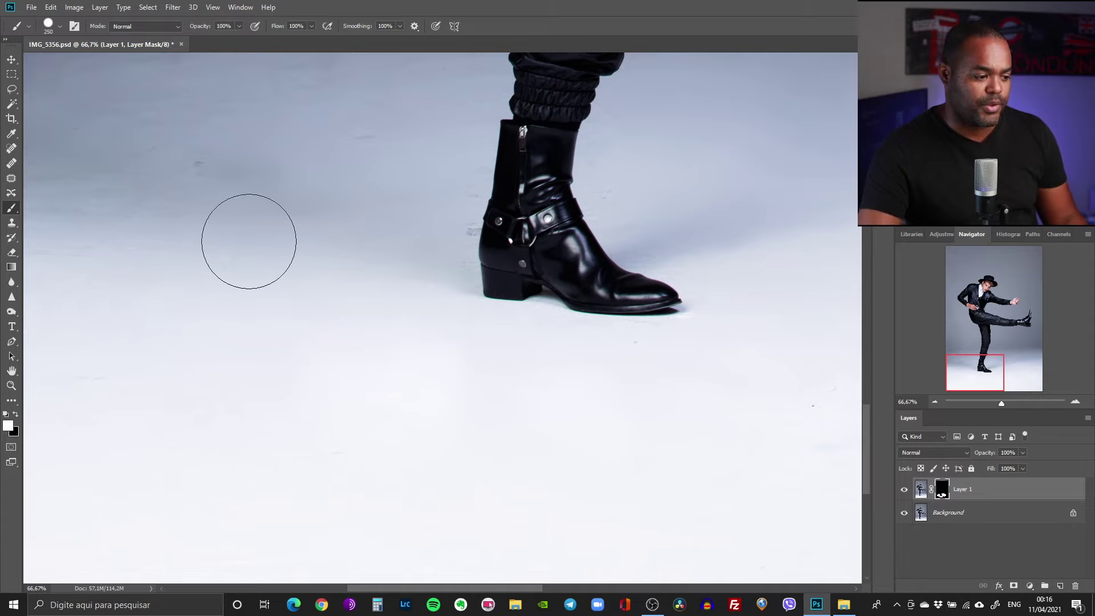
mouse_move(1000, 403)
mouse_down()
mouse_move(1015, 404)
mouse_move(987, 369)
mouse_up()
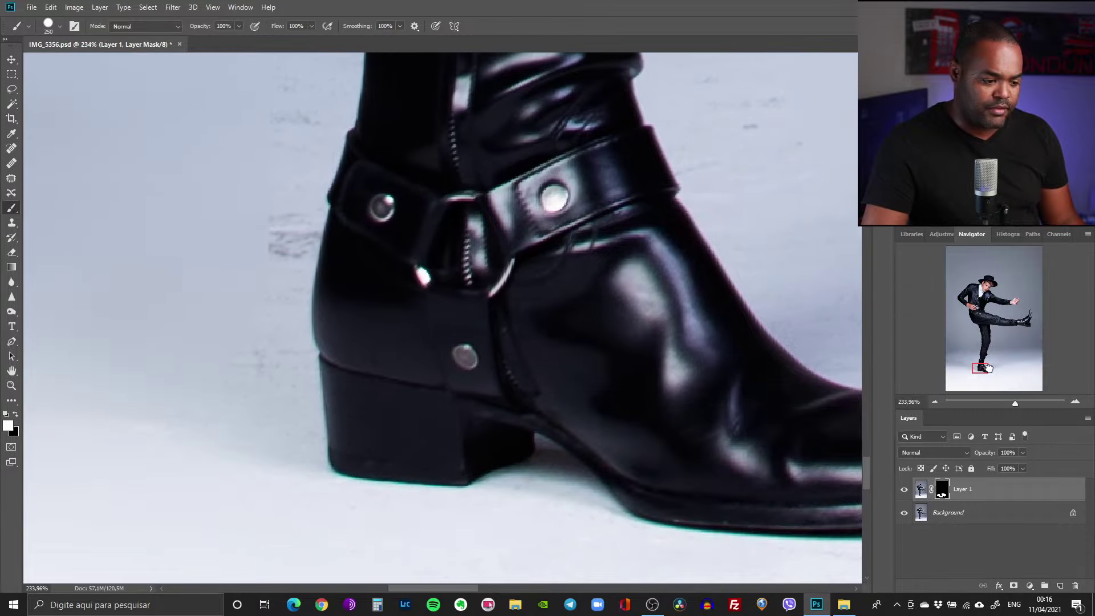
key(bracketleft)
key(bracketleft)
key(bracketleft)
key(bracketleft)
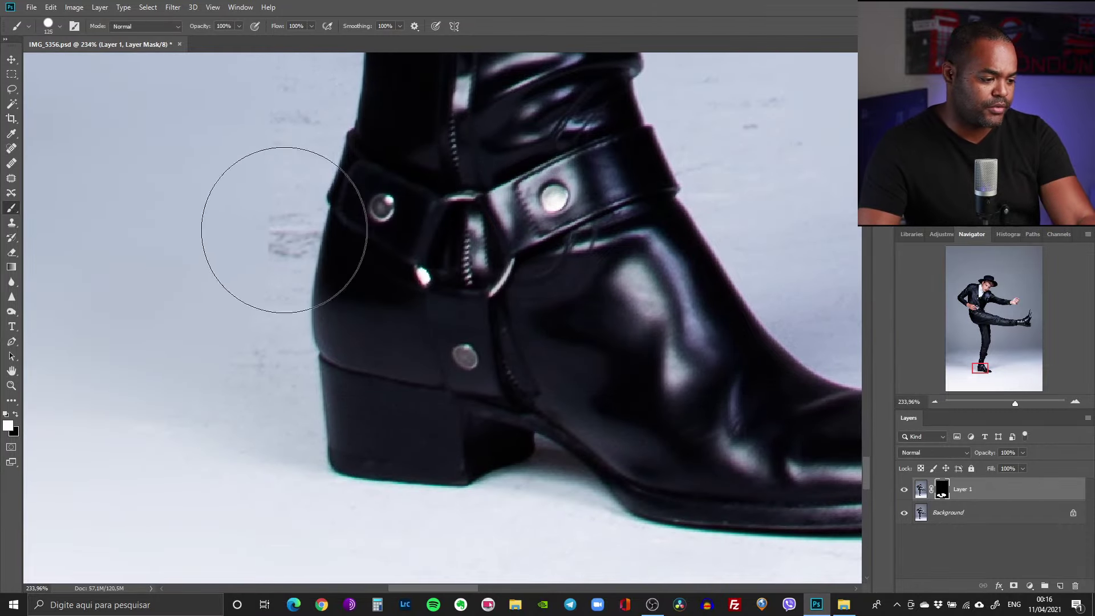
key(bracketleft)
key(bracketleft)
key(bracketleft)
key(bracketleft)
key(bracketleft)
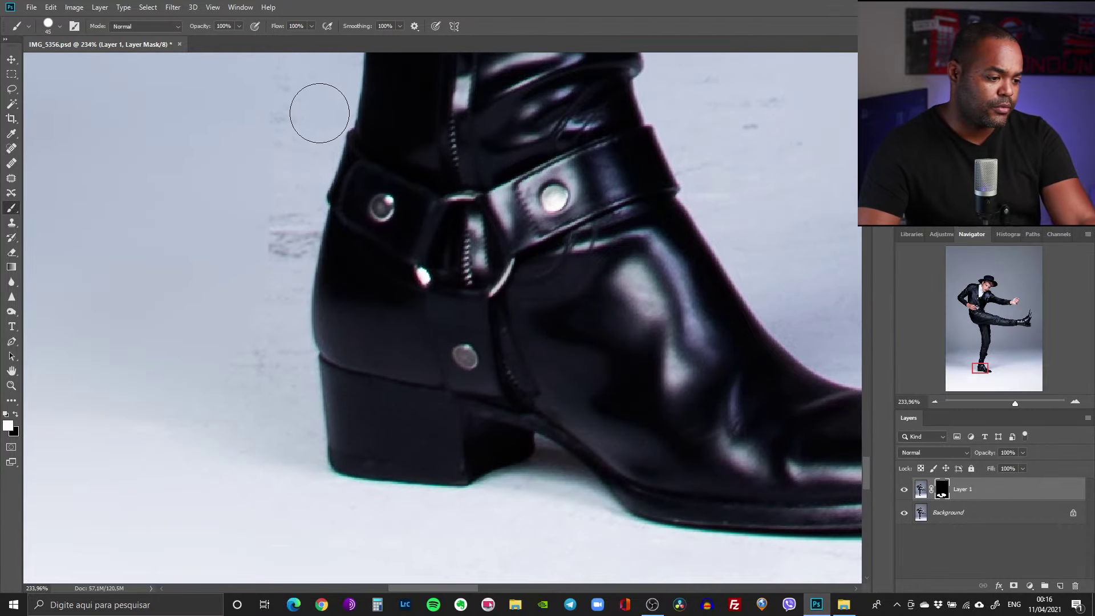
drag(305, 161, 281, 270)
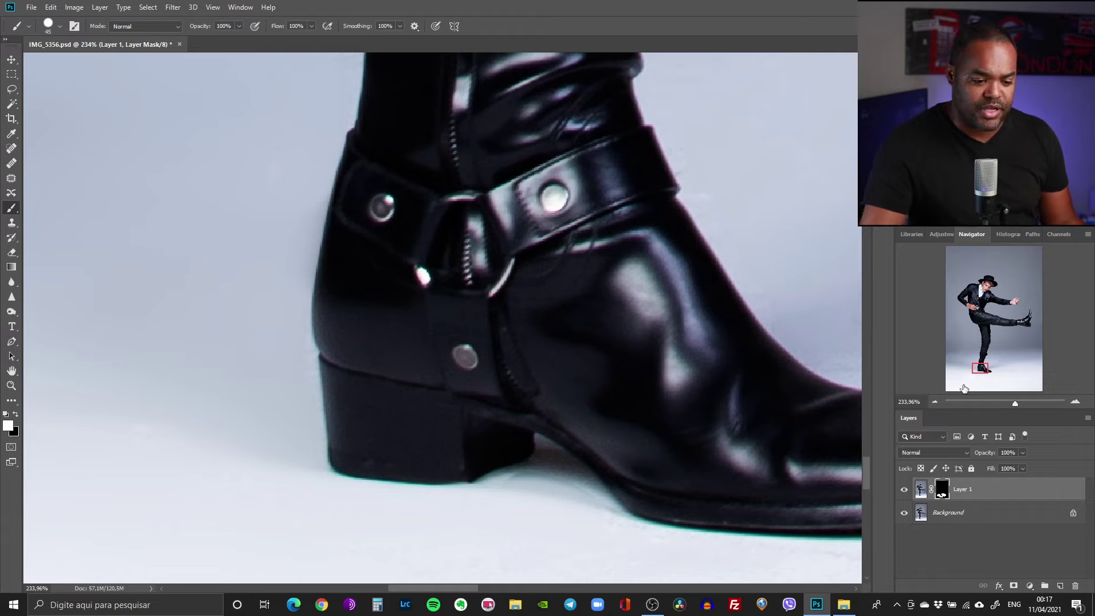
drag(1014, 403, 994, 403)
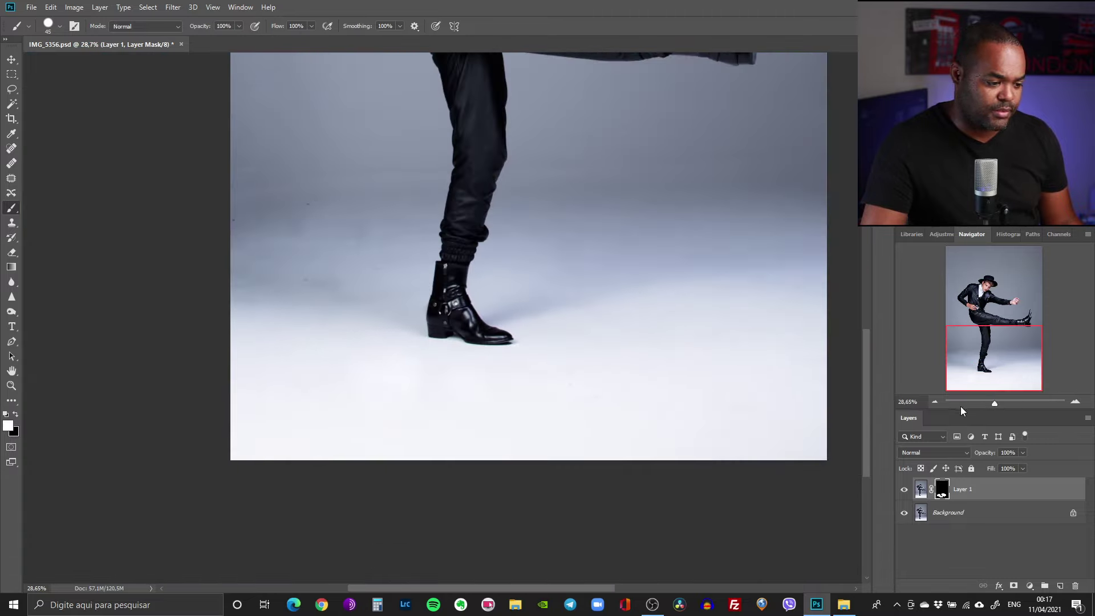
Step: Enlarge the brush to 600 px and reveal the blur across the wide floor around the leg
key(bracketright)
key(bracketright)
key(bracketright)
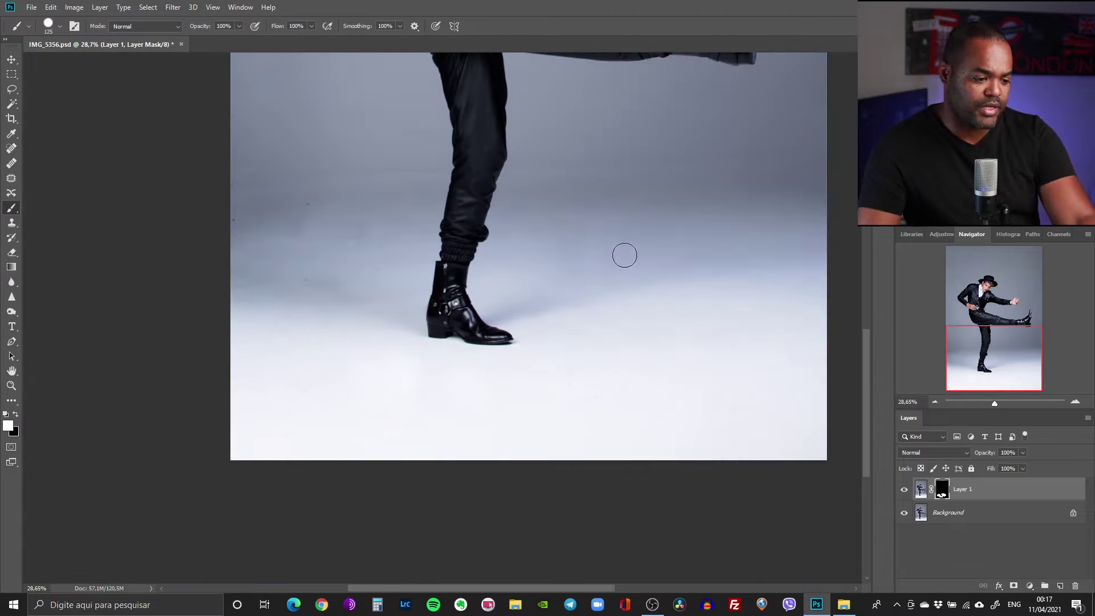
key(bracketright)
key(bracketright)
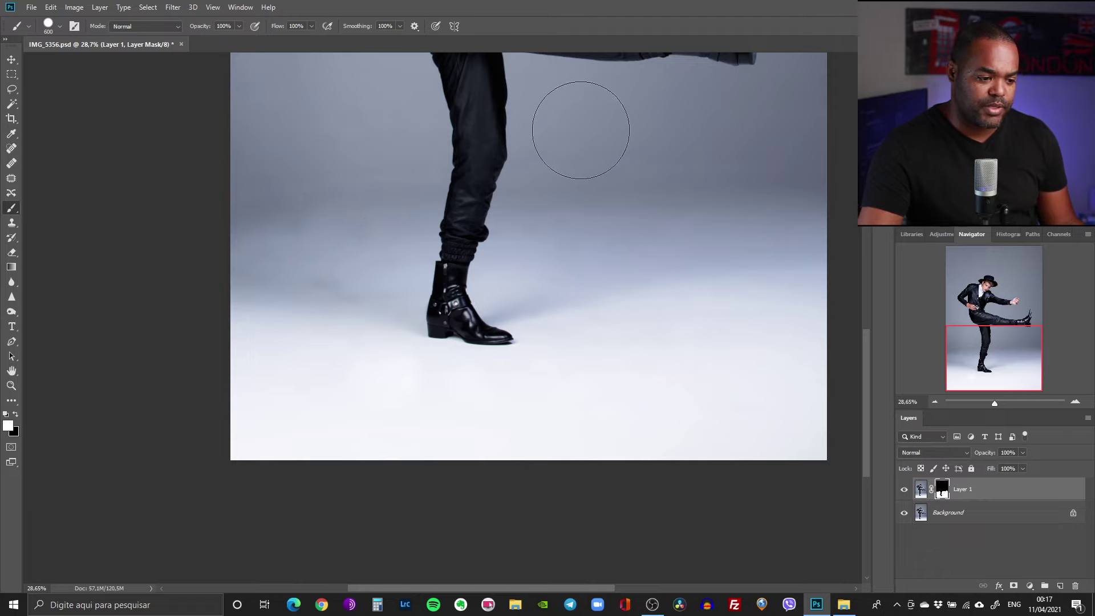
drag(995, 402, 993, 404)
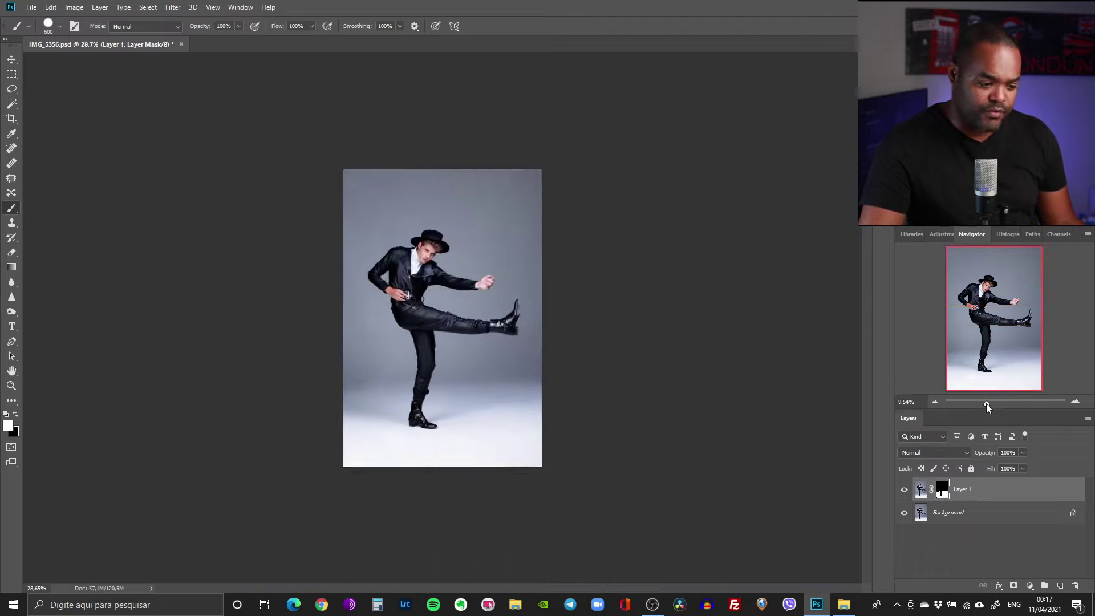
drag(1009, 355, 1004, 368)
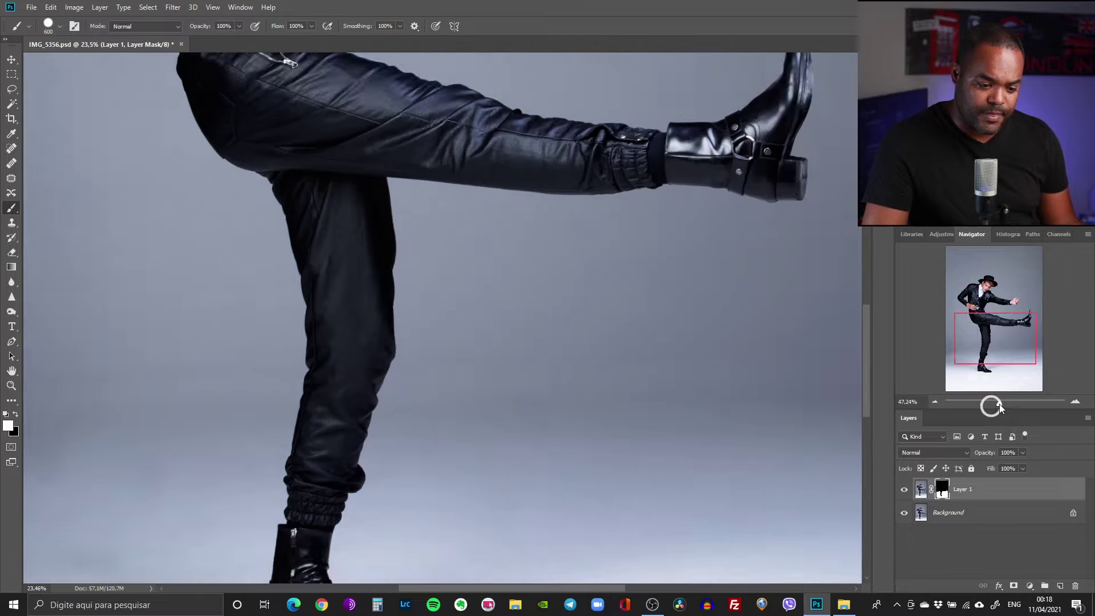
Step: Zoom toward the standing boot and toggle Layer 1 to compare with the original floor
drag(992, 403, 999, 404)
click(989, 368)
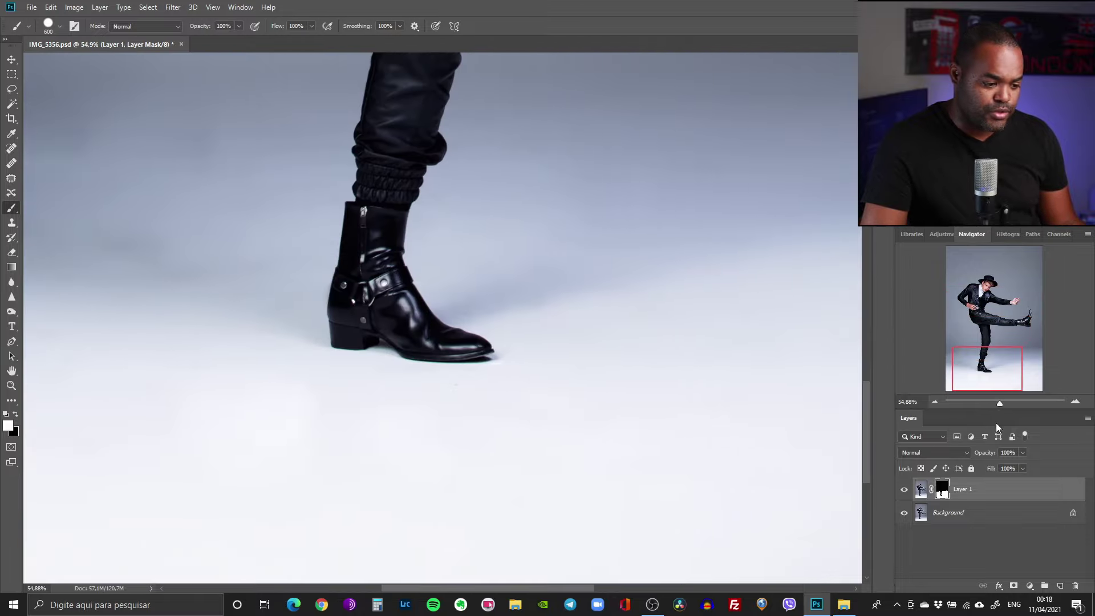
drag(996, 389, 993, 383)
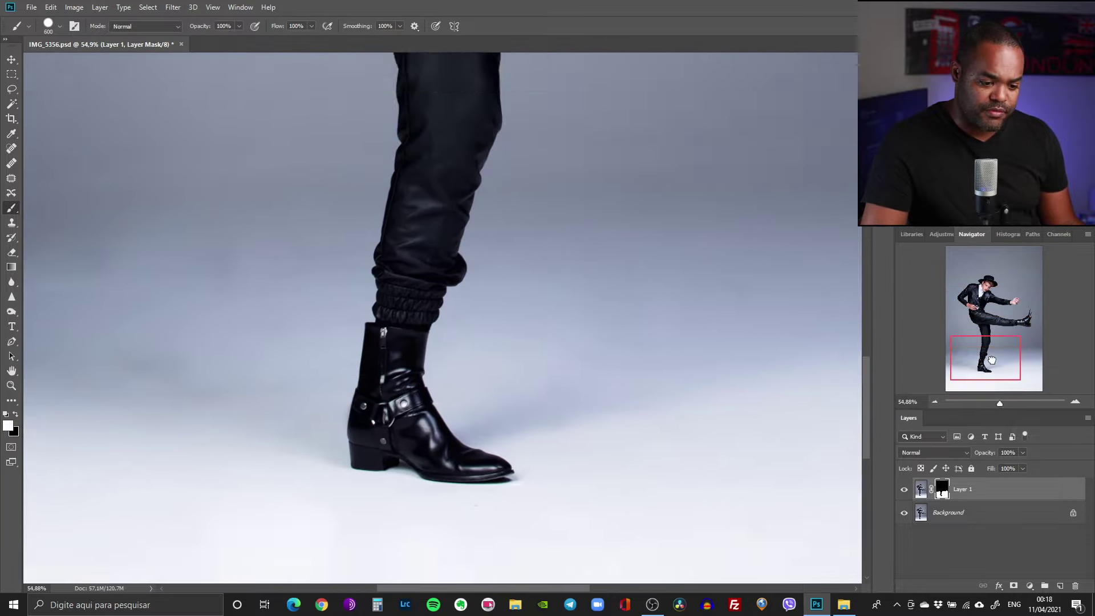
click(906, 491)
click(905, 492)
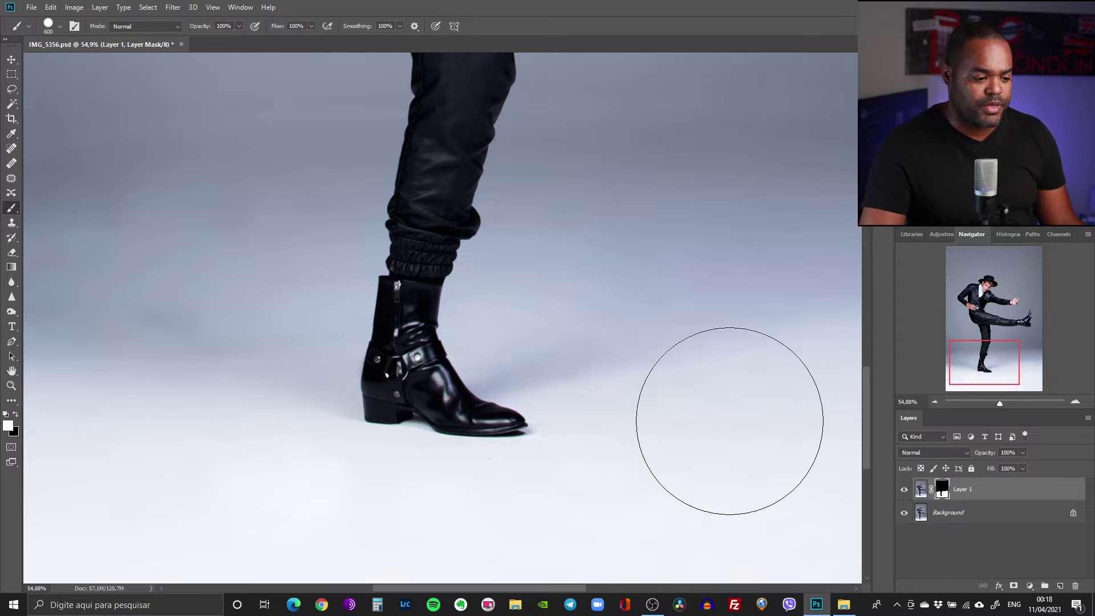
Step: With a smaller brush, clean the backdrop near the shin and compare before and after
click(1008, 403)
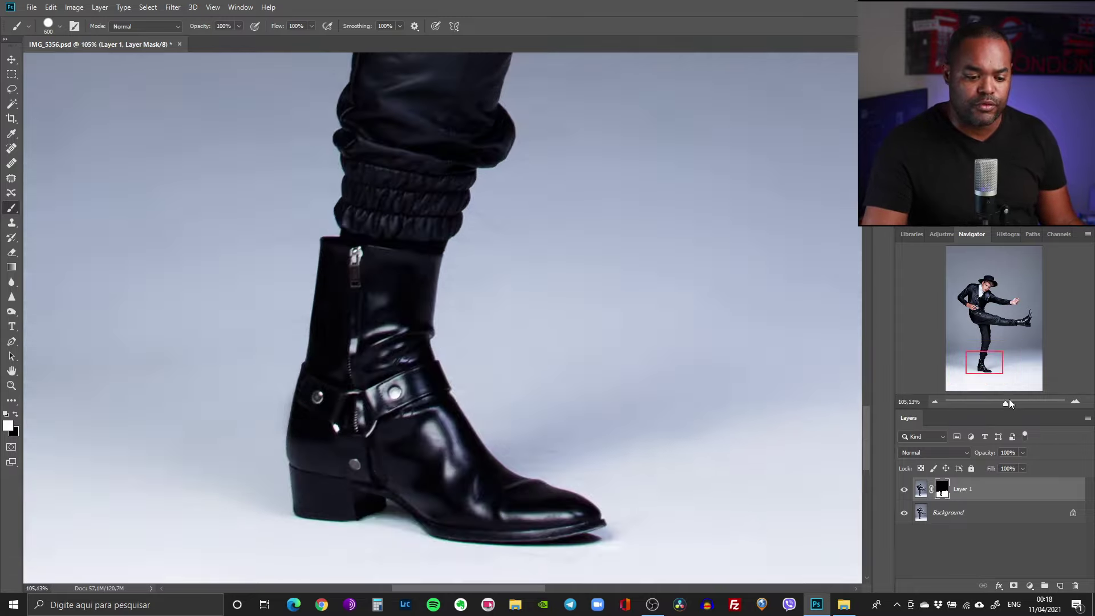
drag(984, 364, 992, 353)
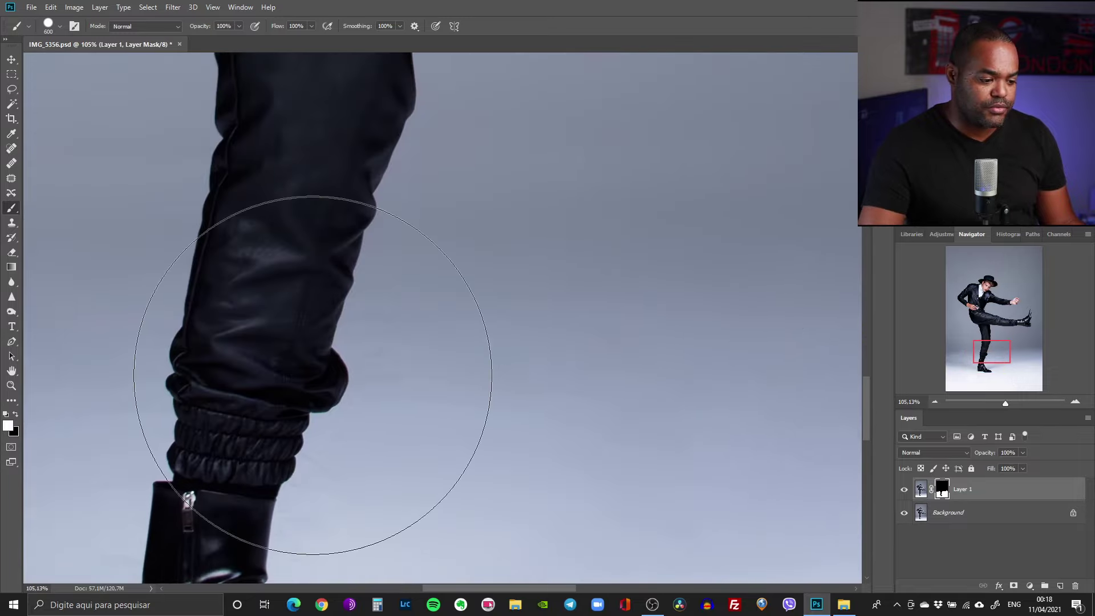
key(bracketleft)
key(bracketleft)
key(bracketleft)
key(bracketleft)
key(bracketleft)
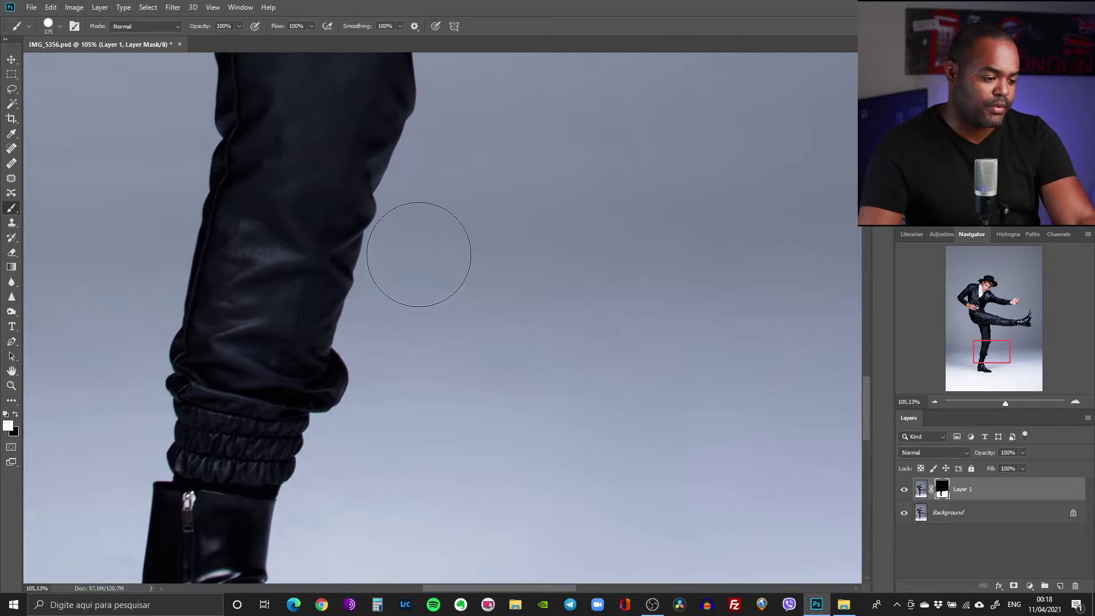
key(bracketleft)
key(bracketleft)
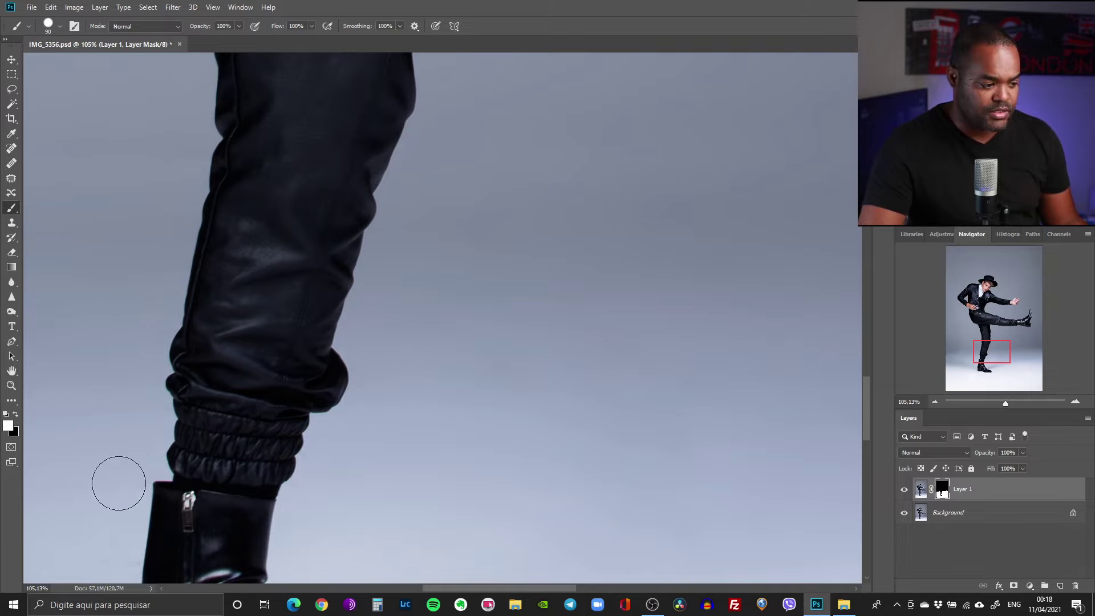
drag(999, 404, 986, 432)
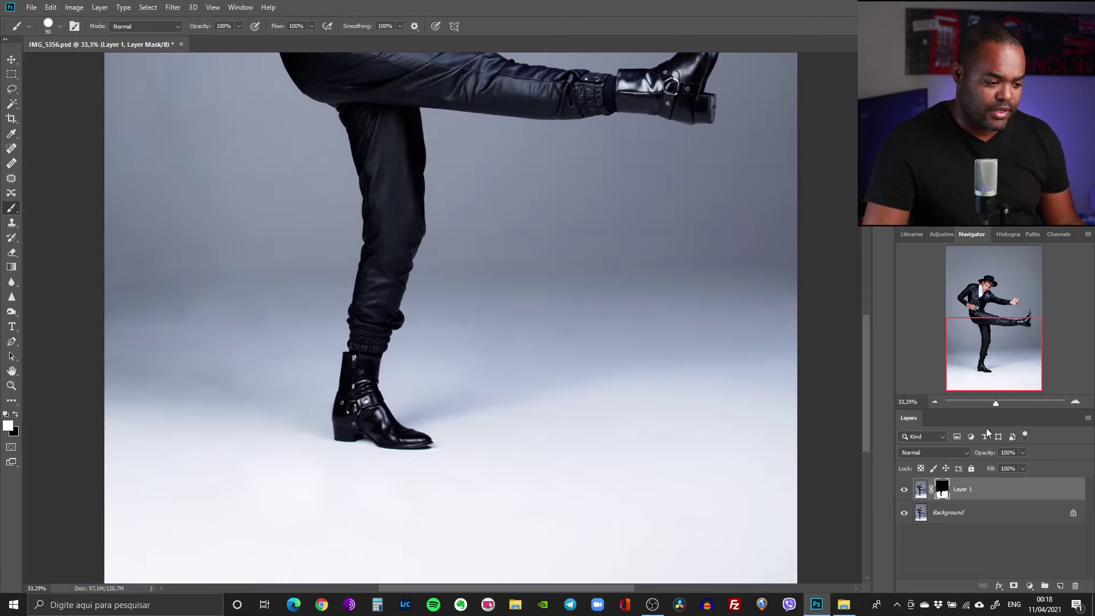
click(905, 491)
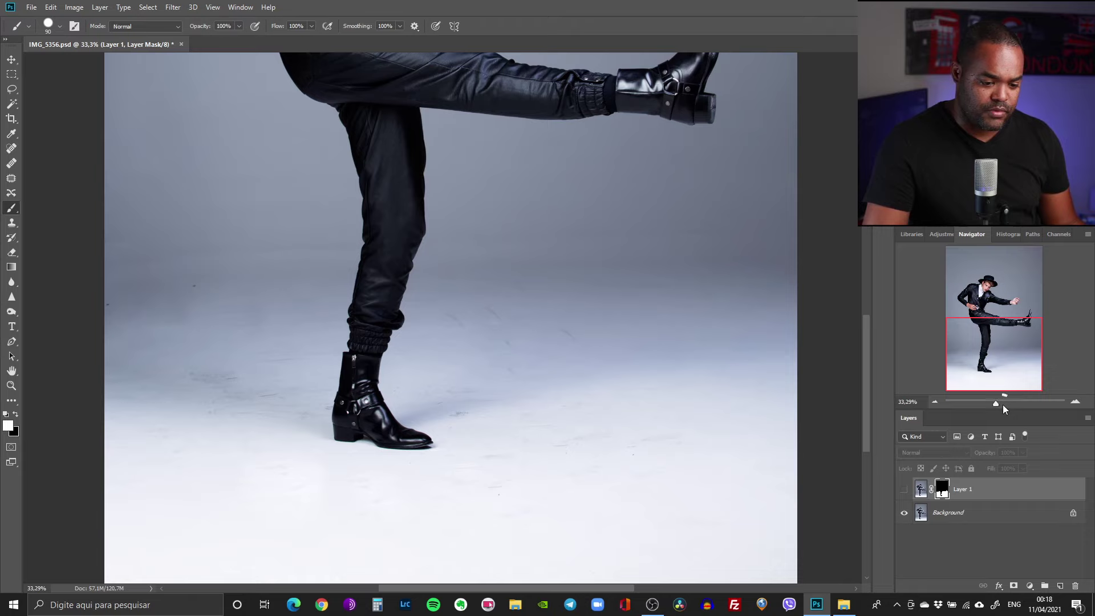
drag(997, 406, 987, 363)
click(905, 490)
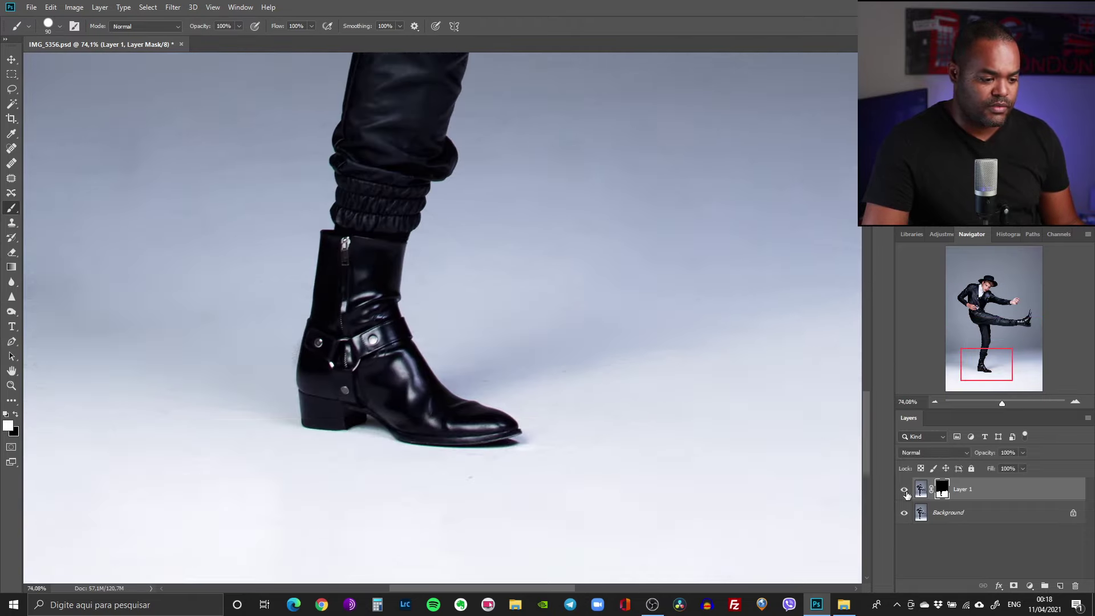
drag(1001, 403, 992, 403)
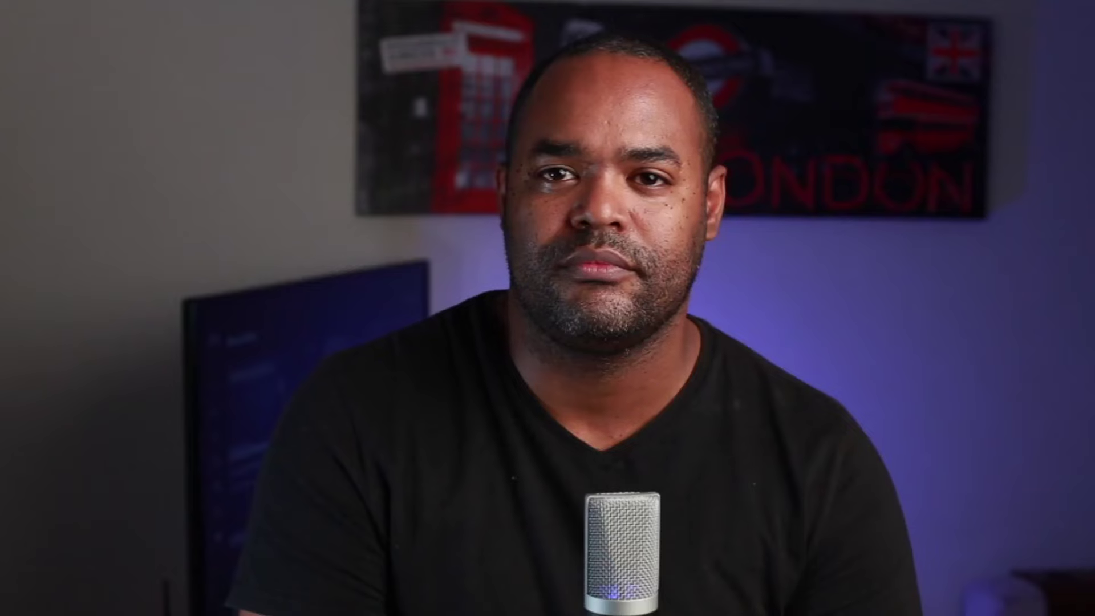